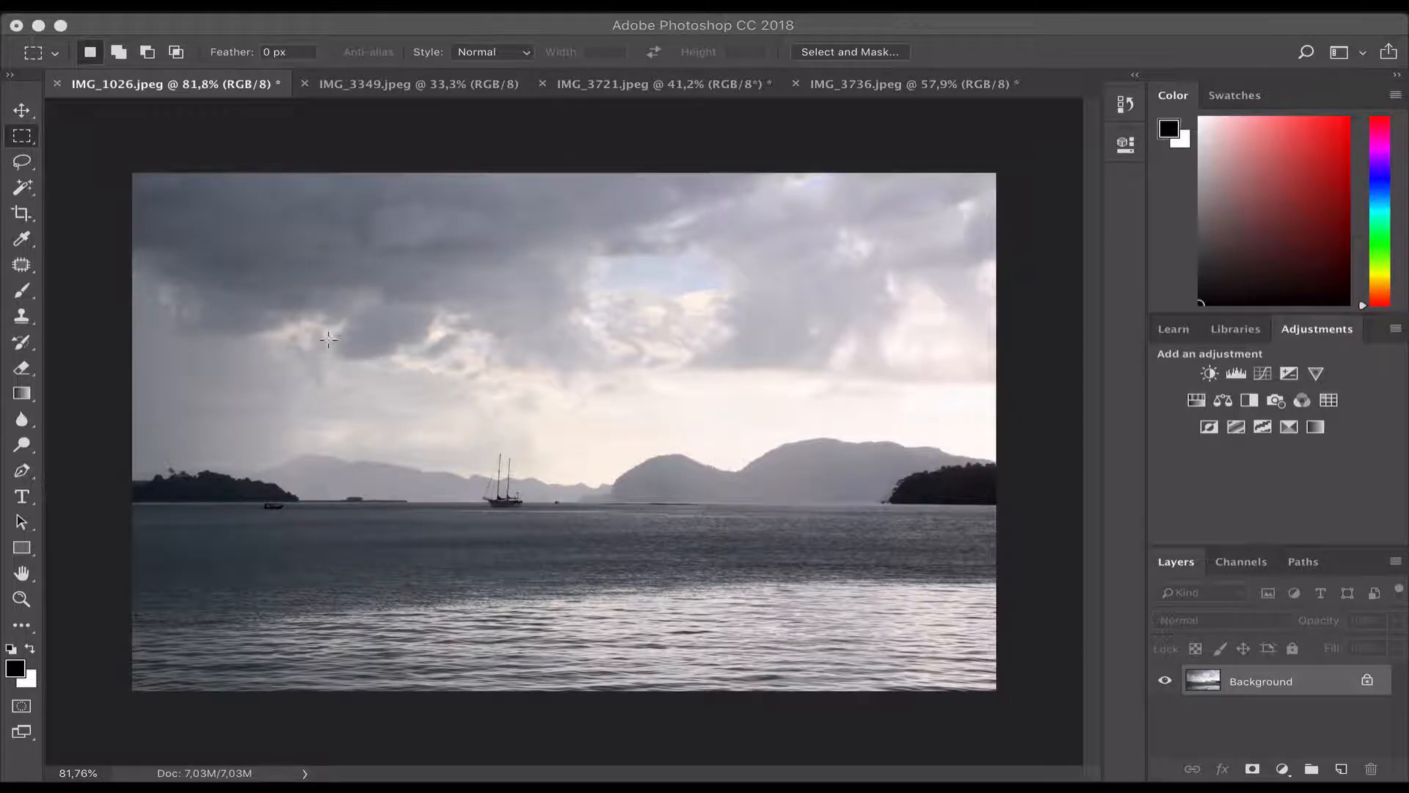
Step: Examine the seascape photo at several zoom levels
click(449, 409)
key(super+plus)
key(super+plus)
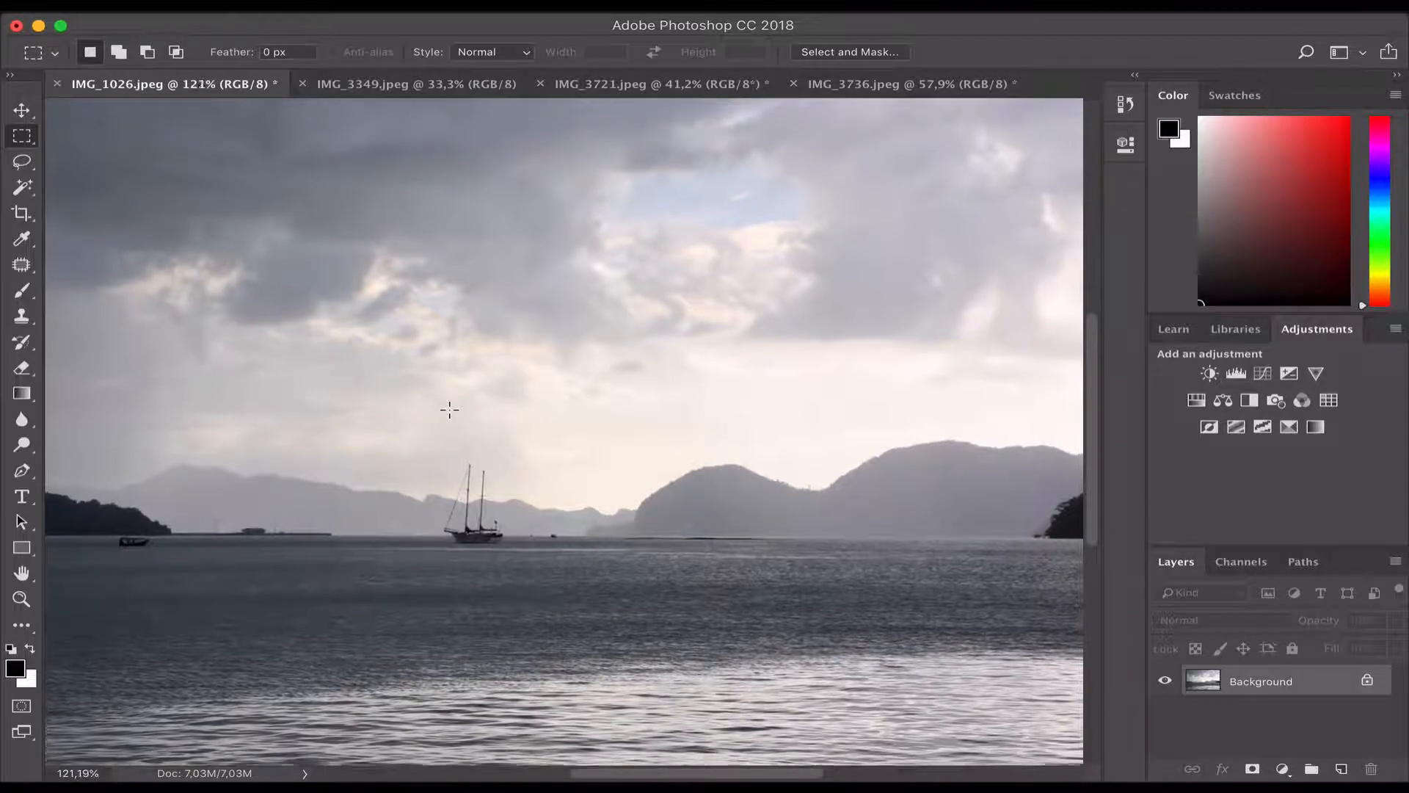
scroll(449, 410, down, 5)
scroll(450, 410, up, 1)
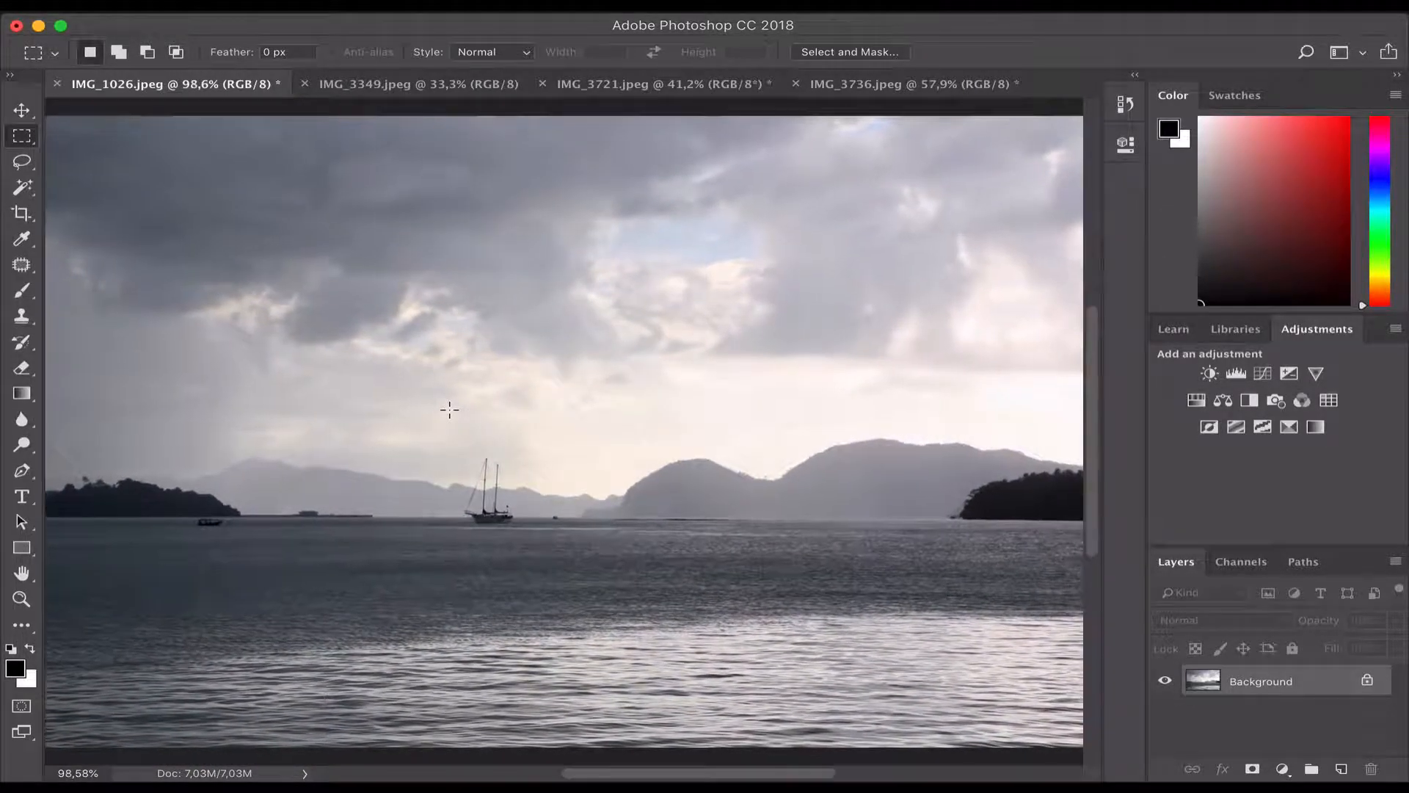
scroll(449, 410, down, 1)
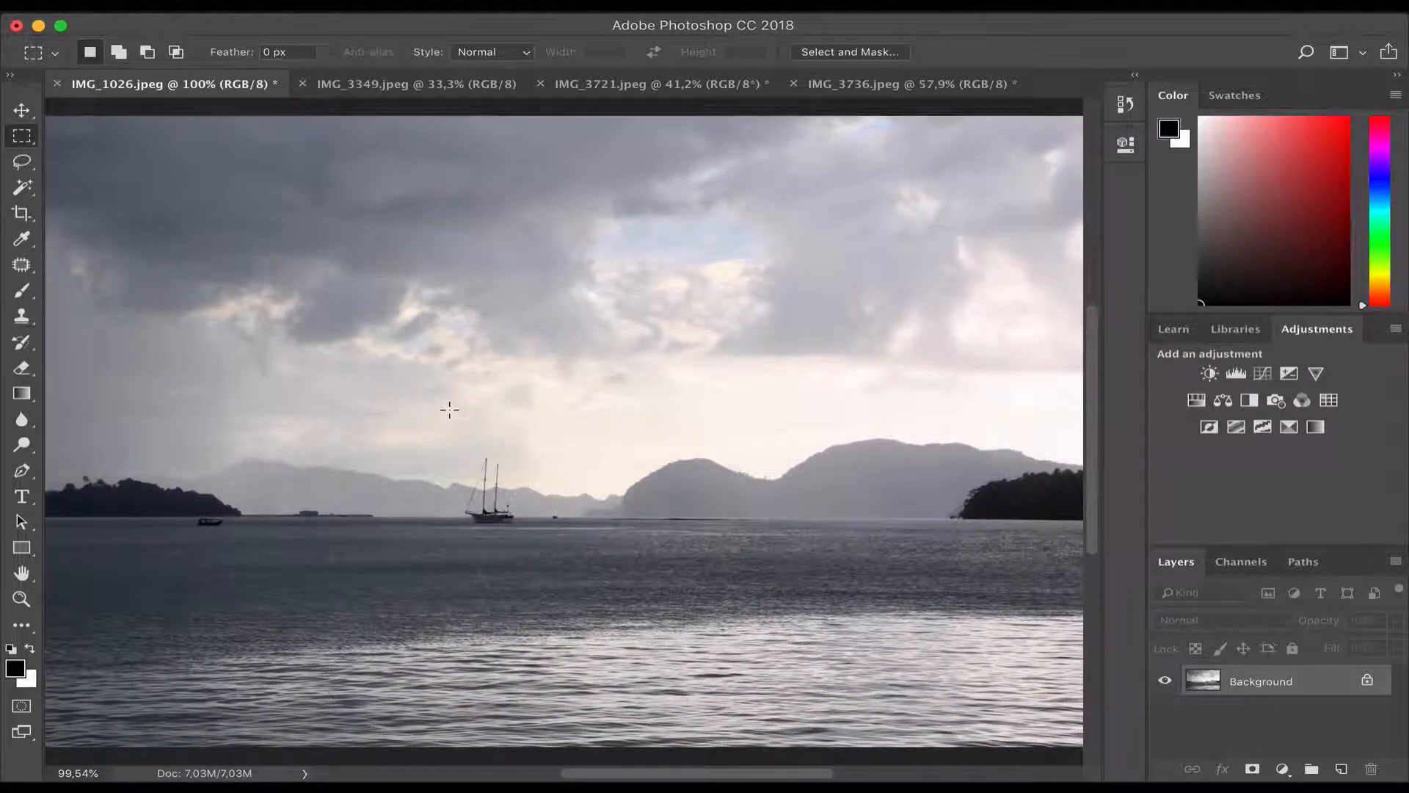
scroll(449, 410, down, 4)
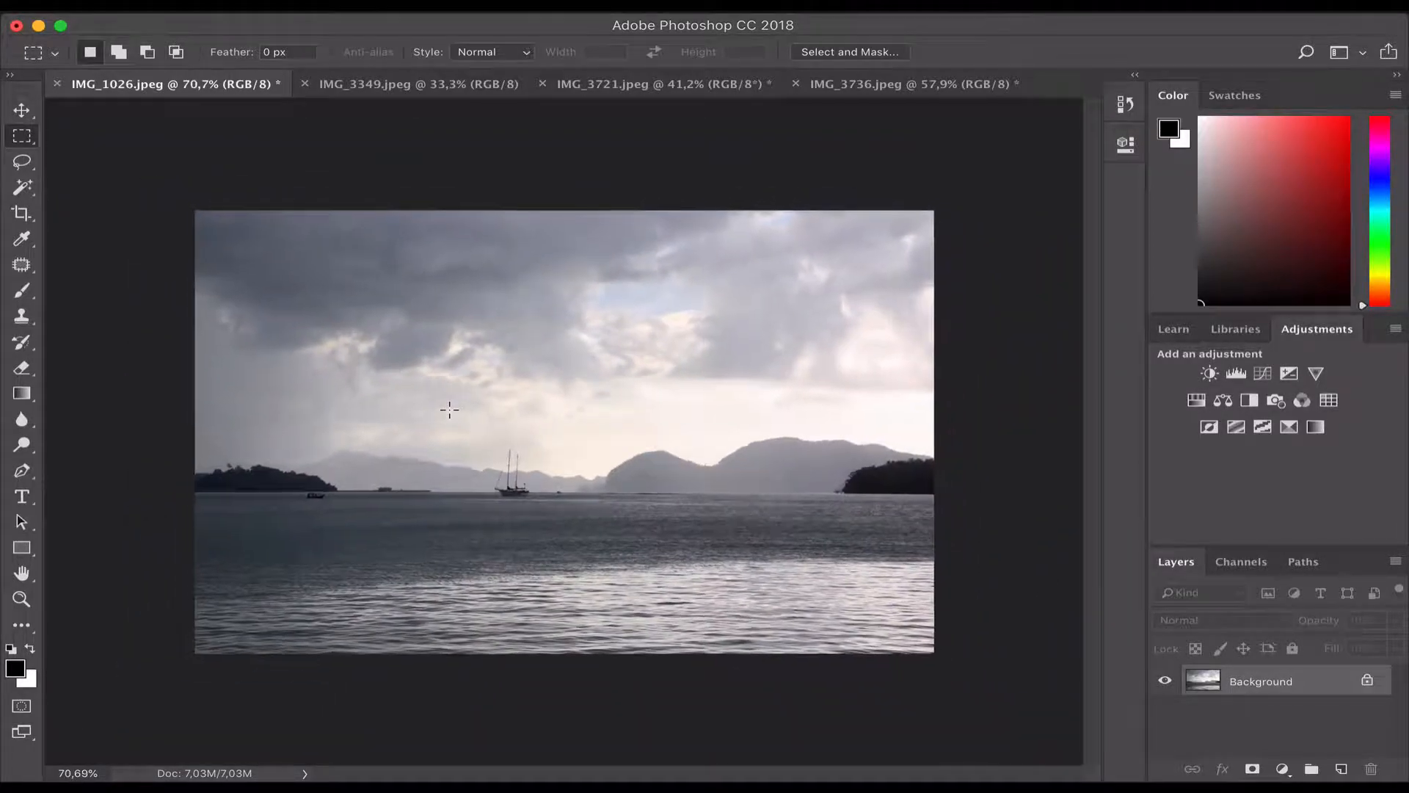
scroll(449, 409, down, 1)
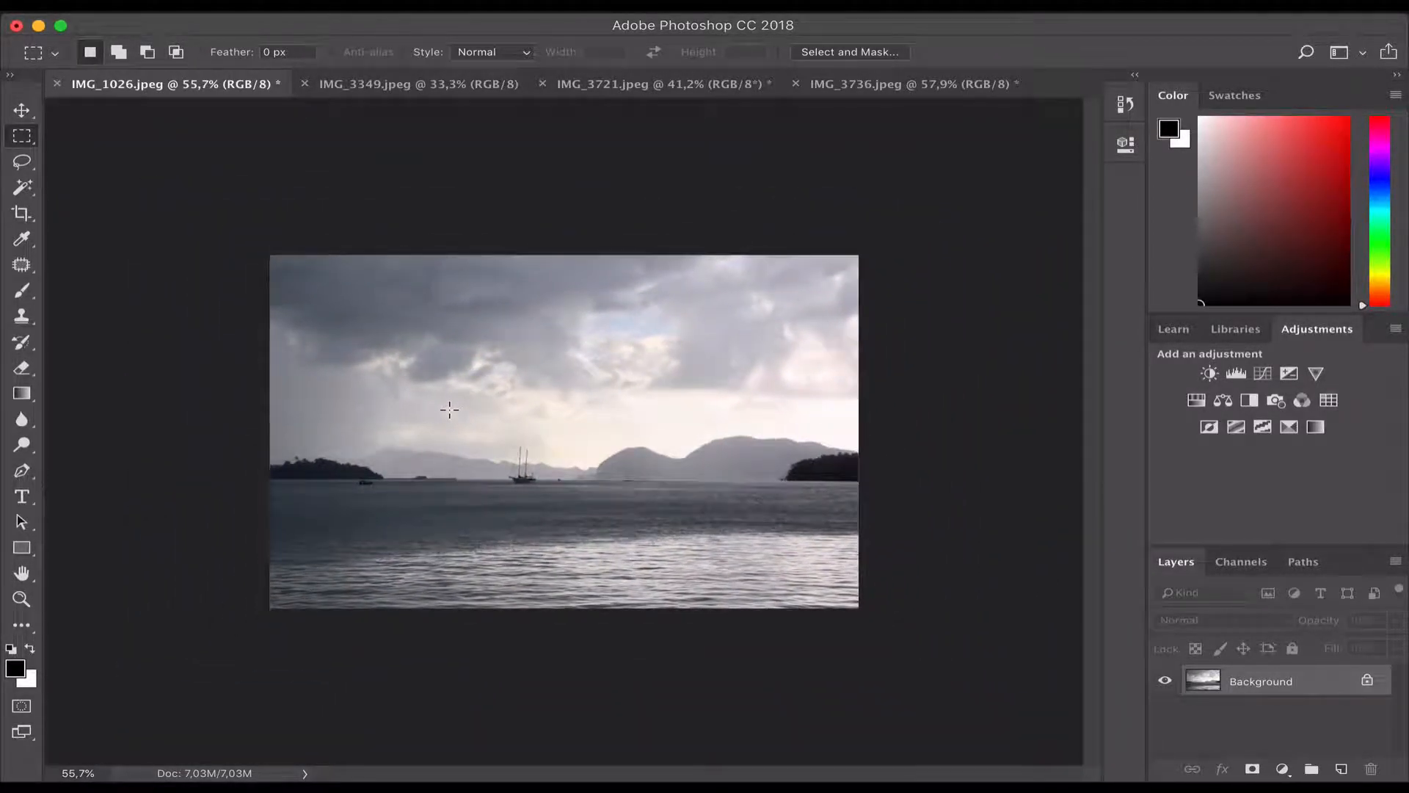
Step: Switch the Image Size units to percent and try proportional widths of 50 and 55 percent
click(293, 5)
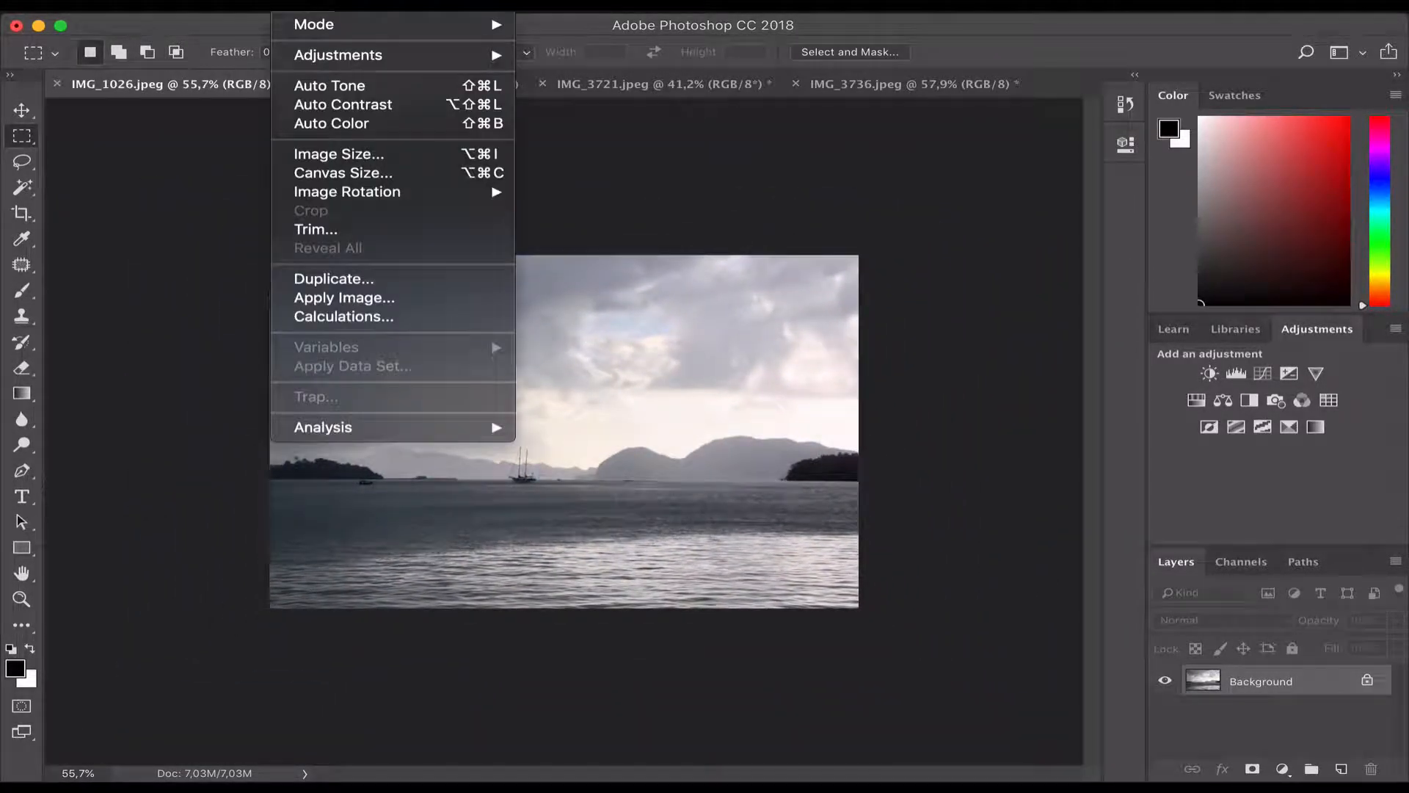
click(351, 153)
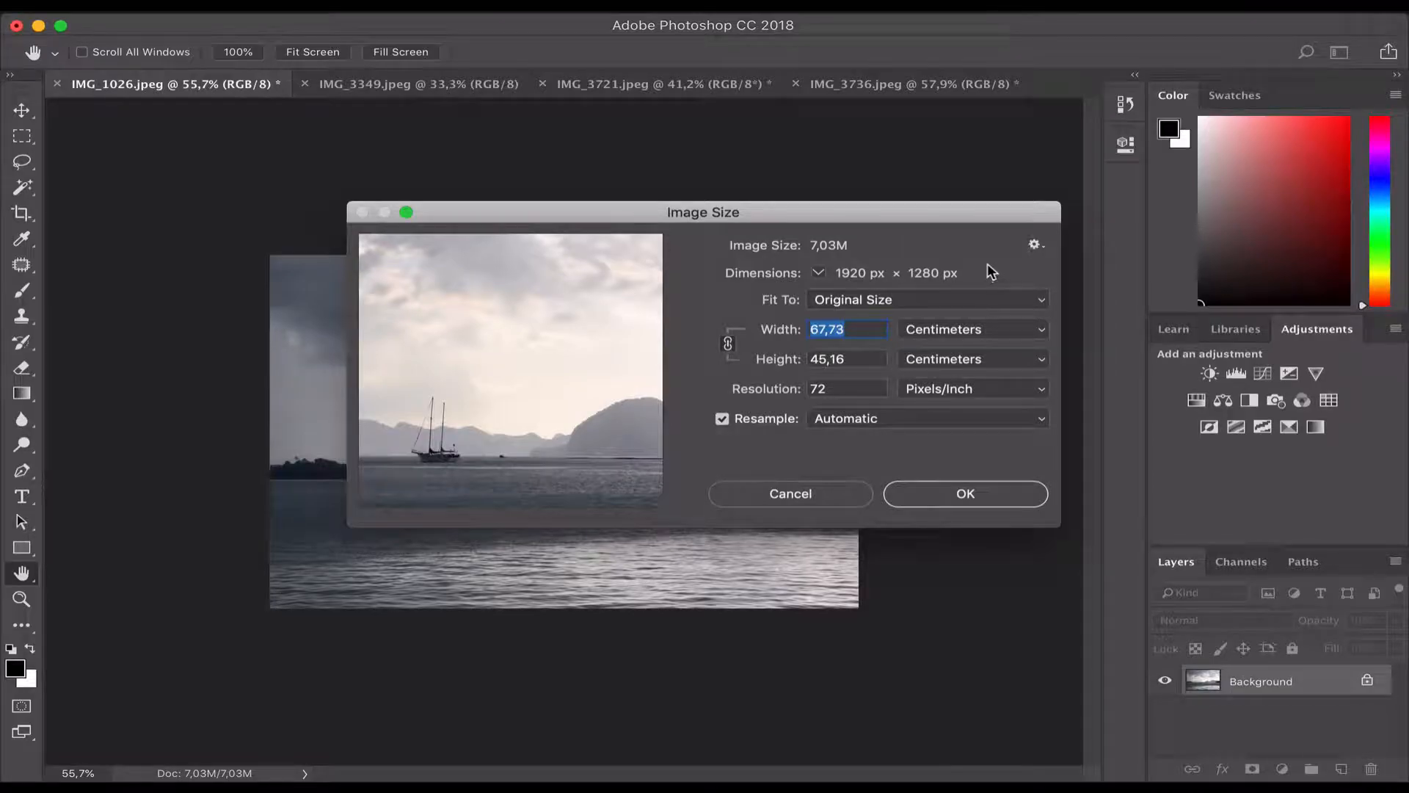
click(986, 330)
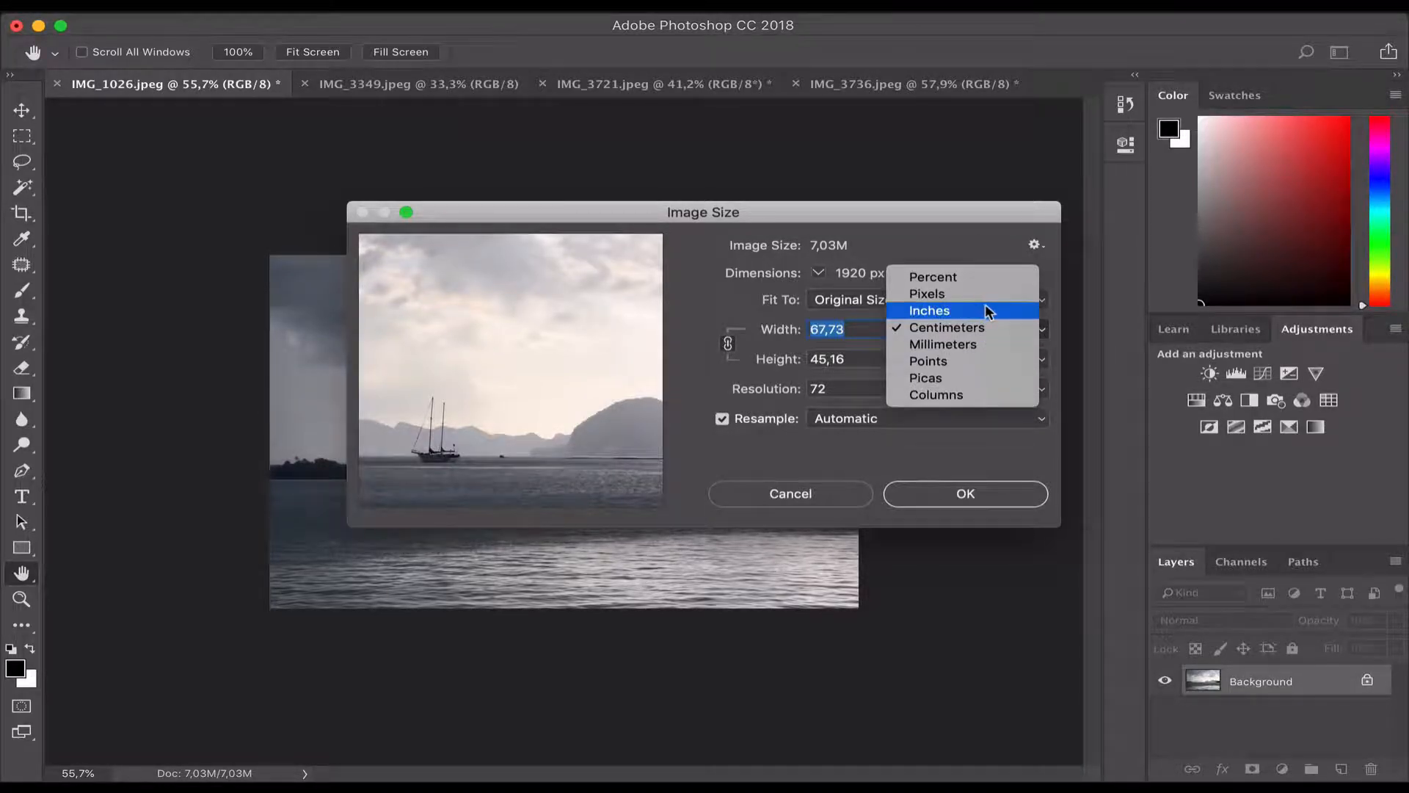
click(992, 277)
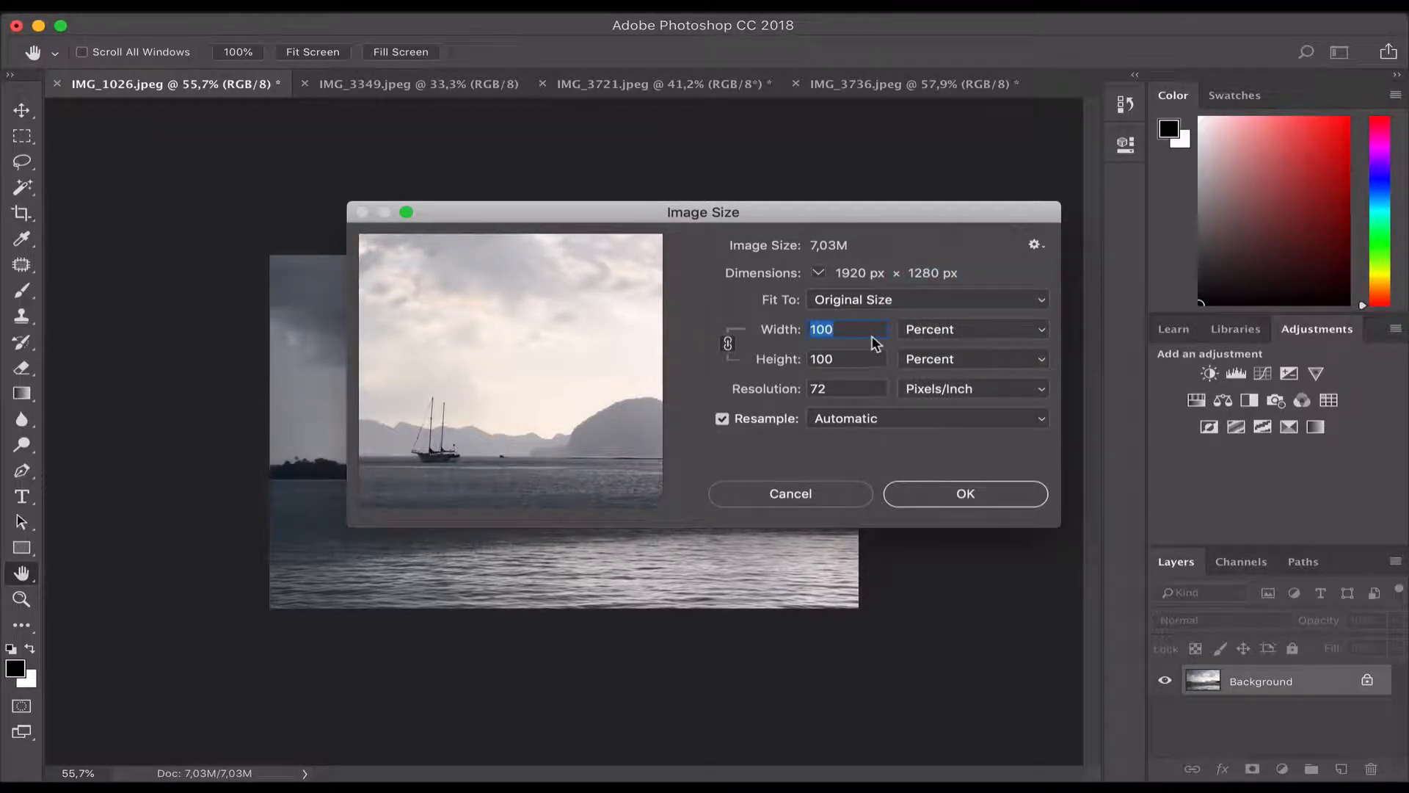
text(50)
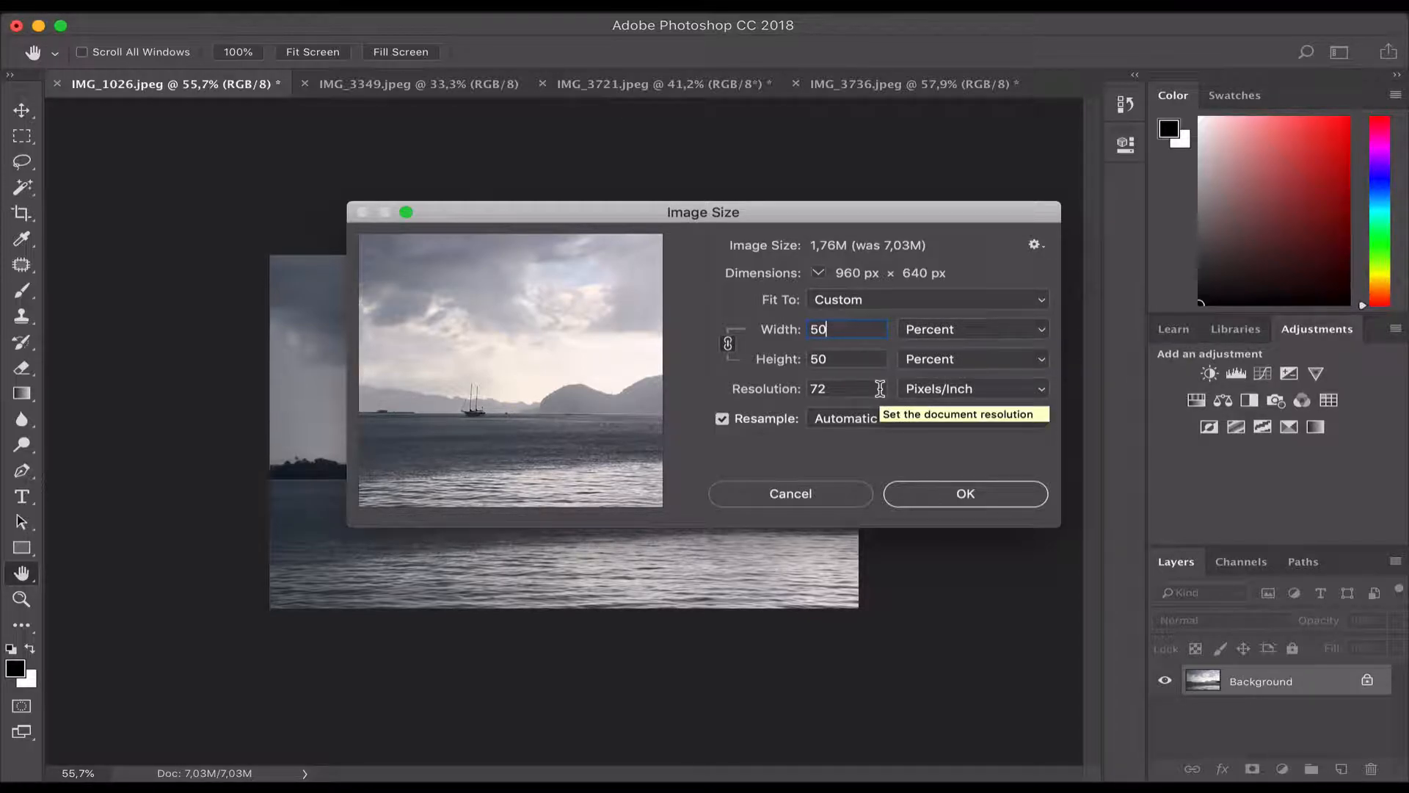
key(BackSpace)
text(5)
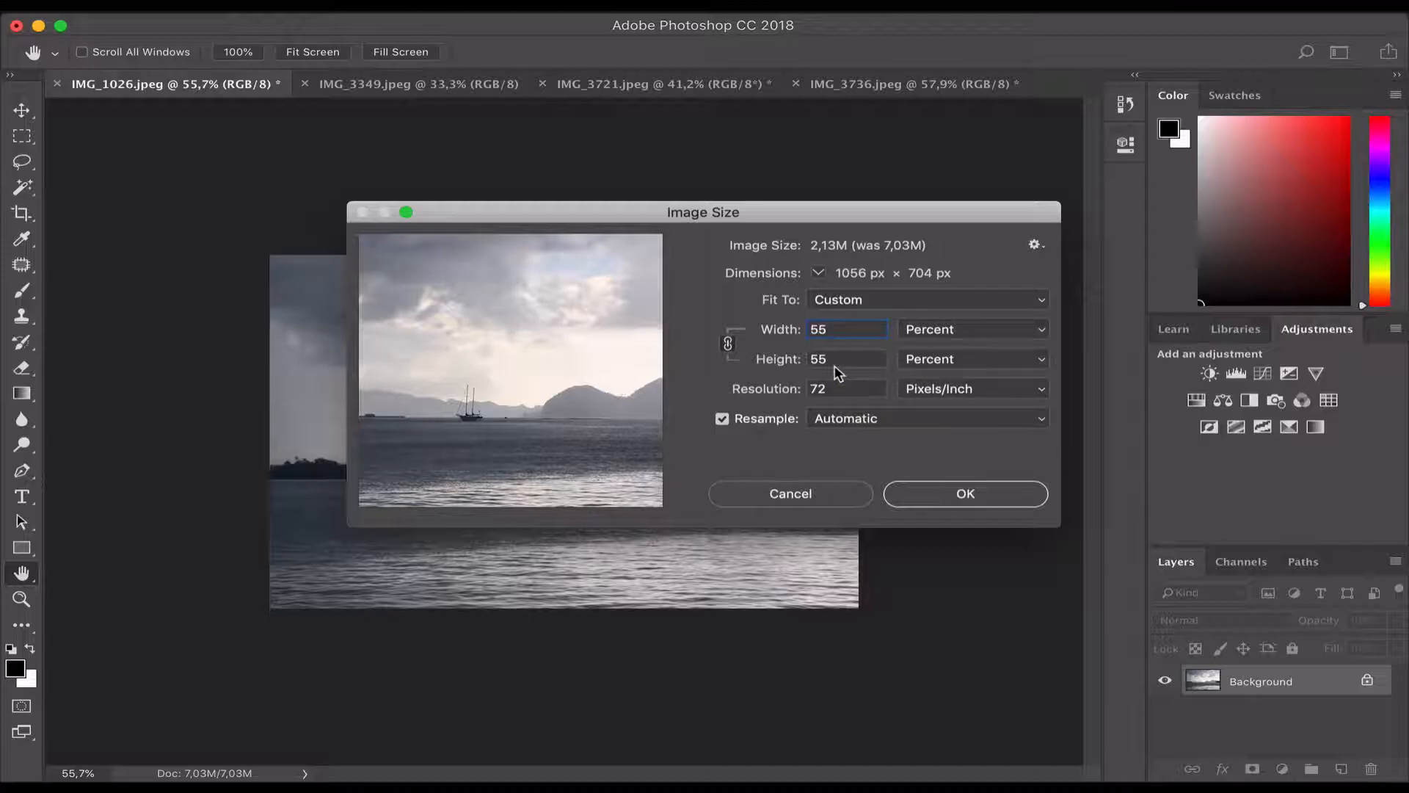
Step: Unlink the width from the height and set only the width to 80 percent
click(727, 345)
drag(840, 331, 783, 330)
text(80)
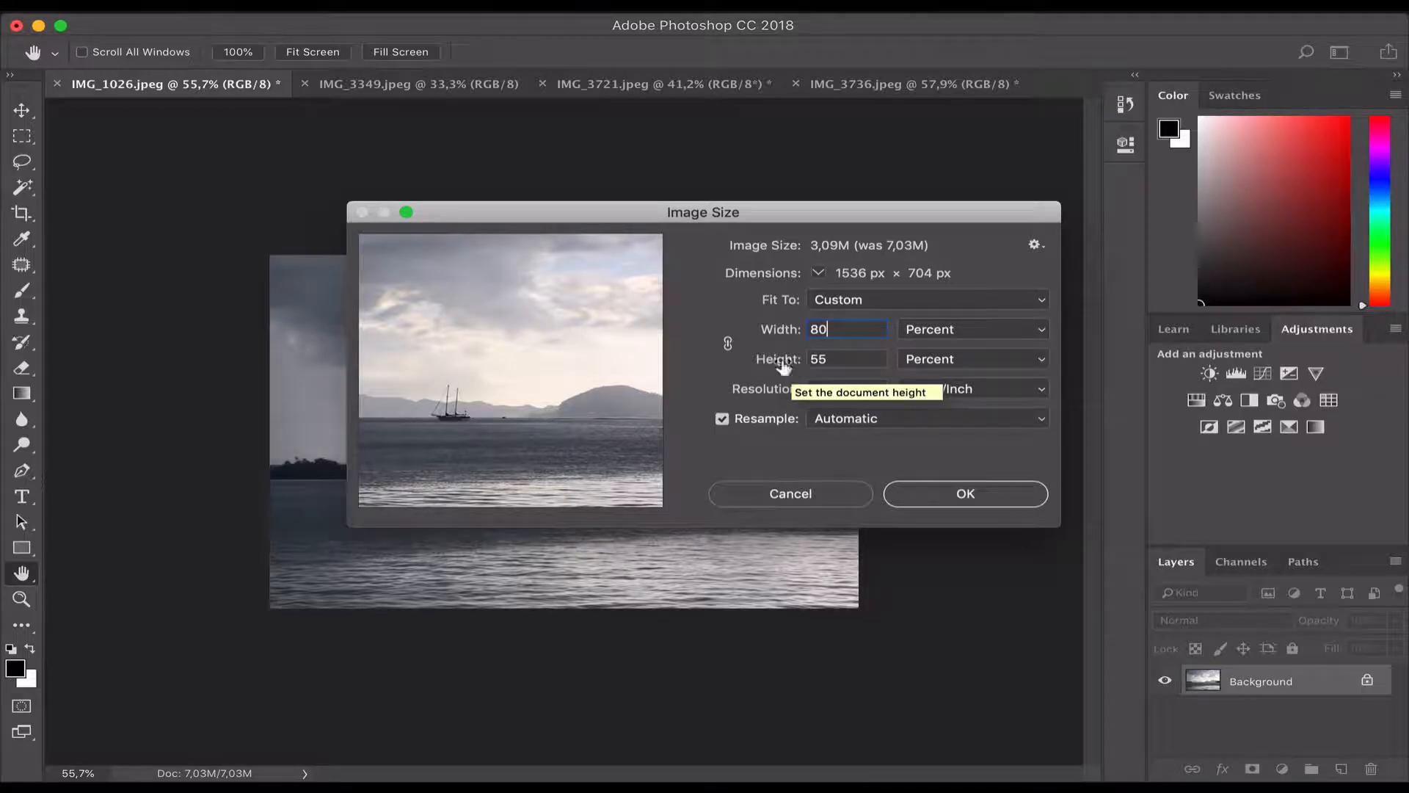
Step: Relink width and height and resize the image proportionally to 50 percent
click(727, 344)
drag(843, 331, 767, 332)
text(50)
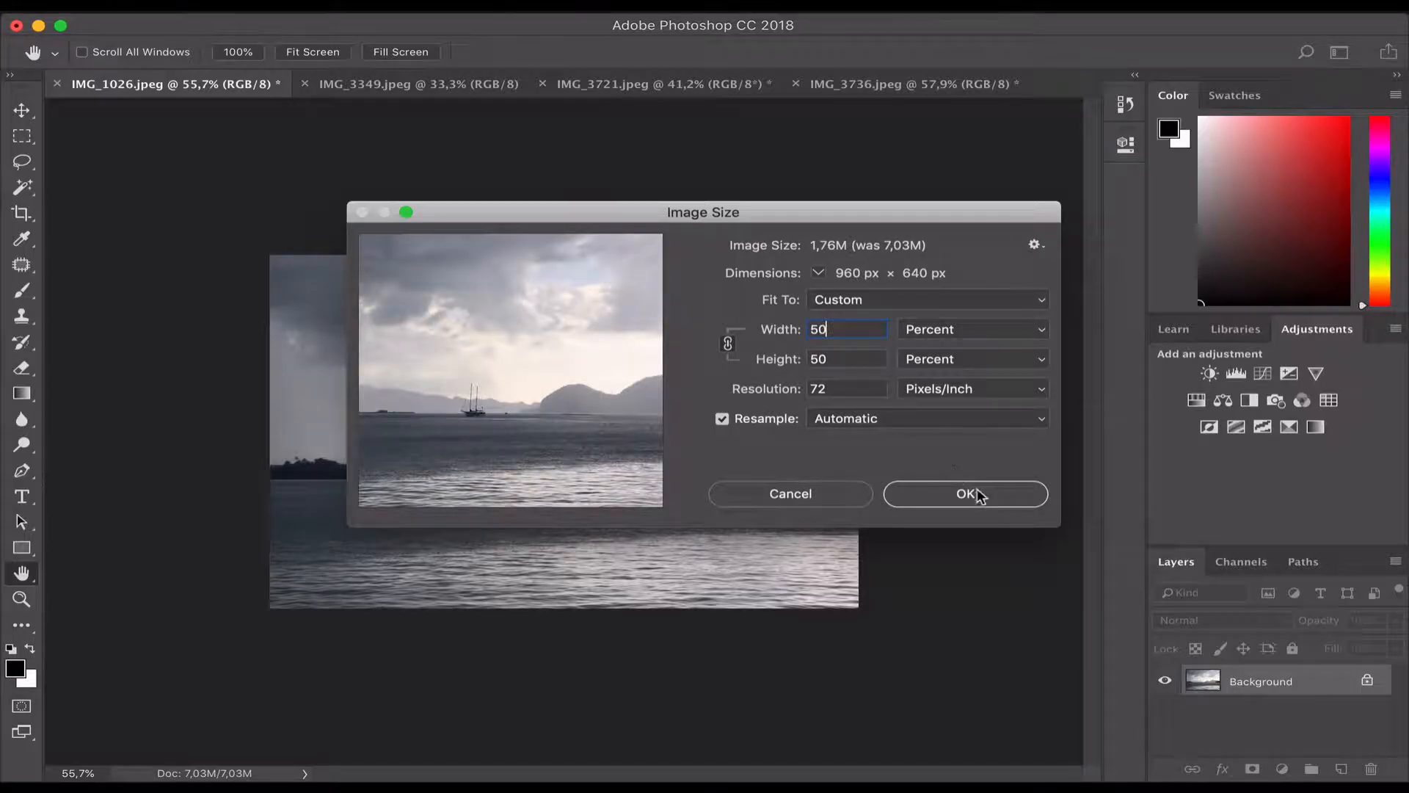
click(969, 493)
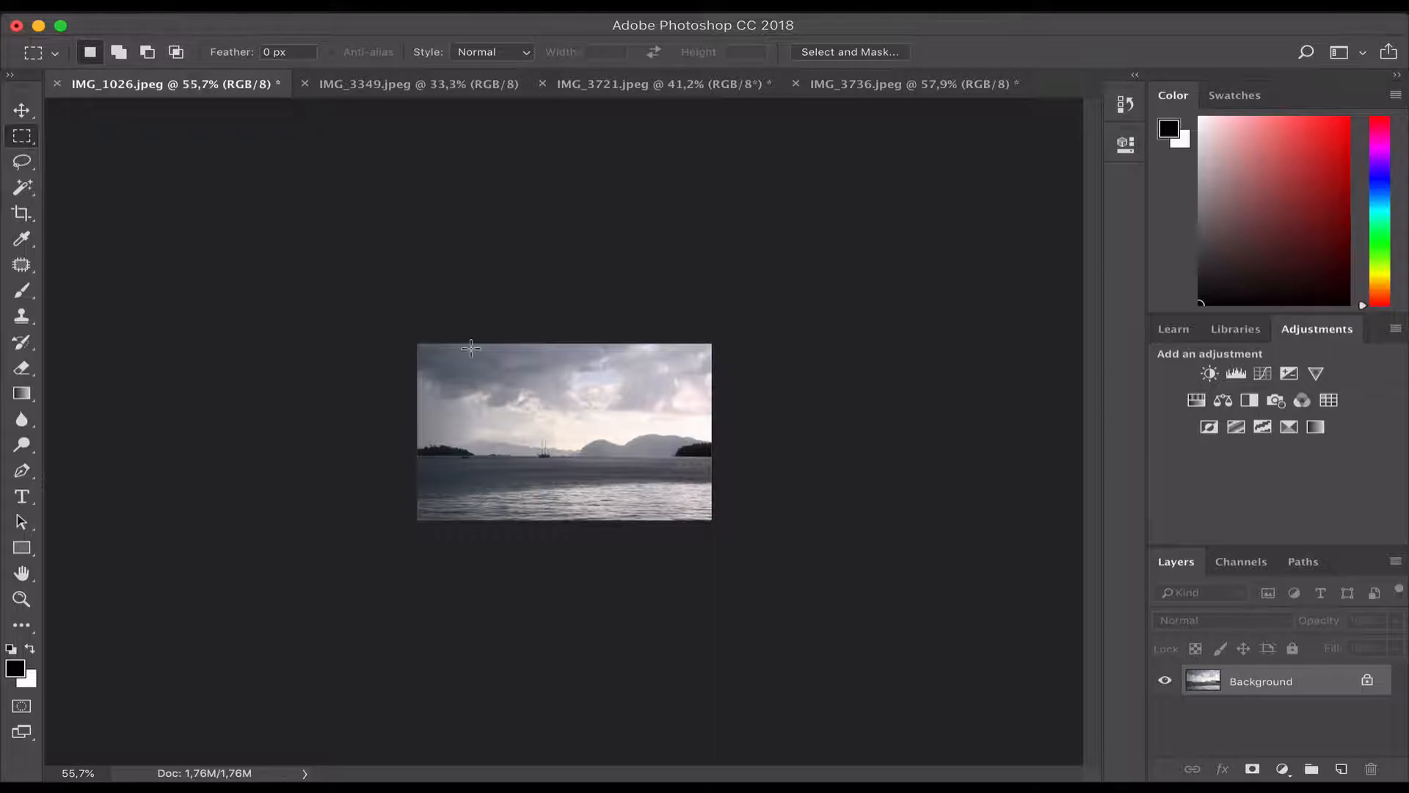
Step: Inspect the resized photo and undo the image resize
scroll(460, 387, up, 2)
scroll(460, 387, up, 5)
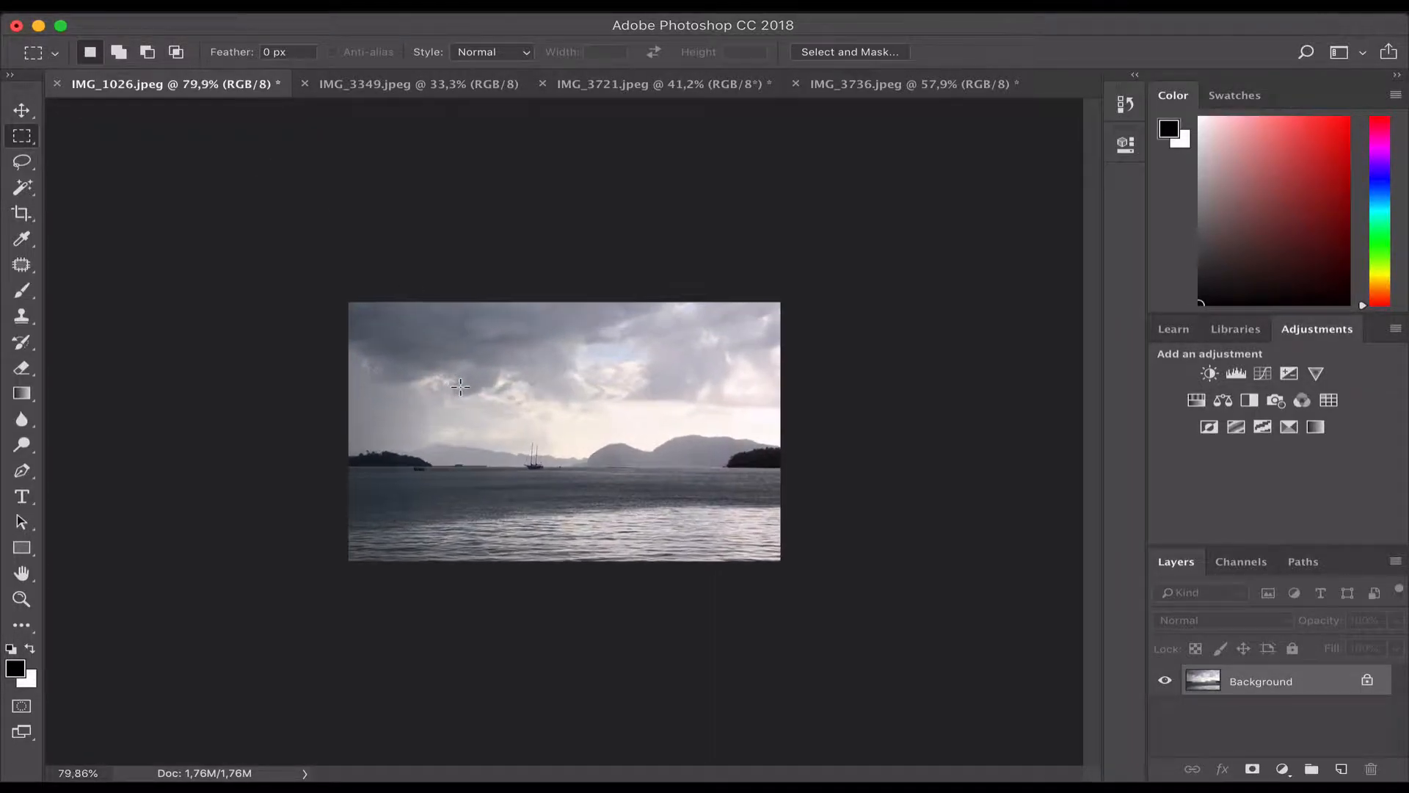
scroll(460, 386, down, 2)
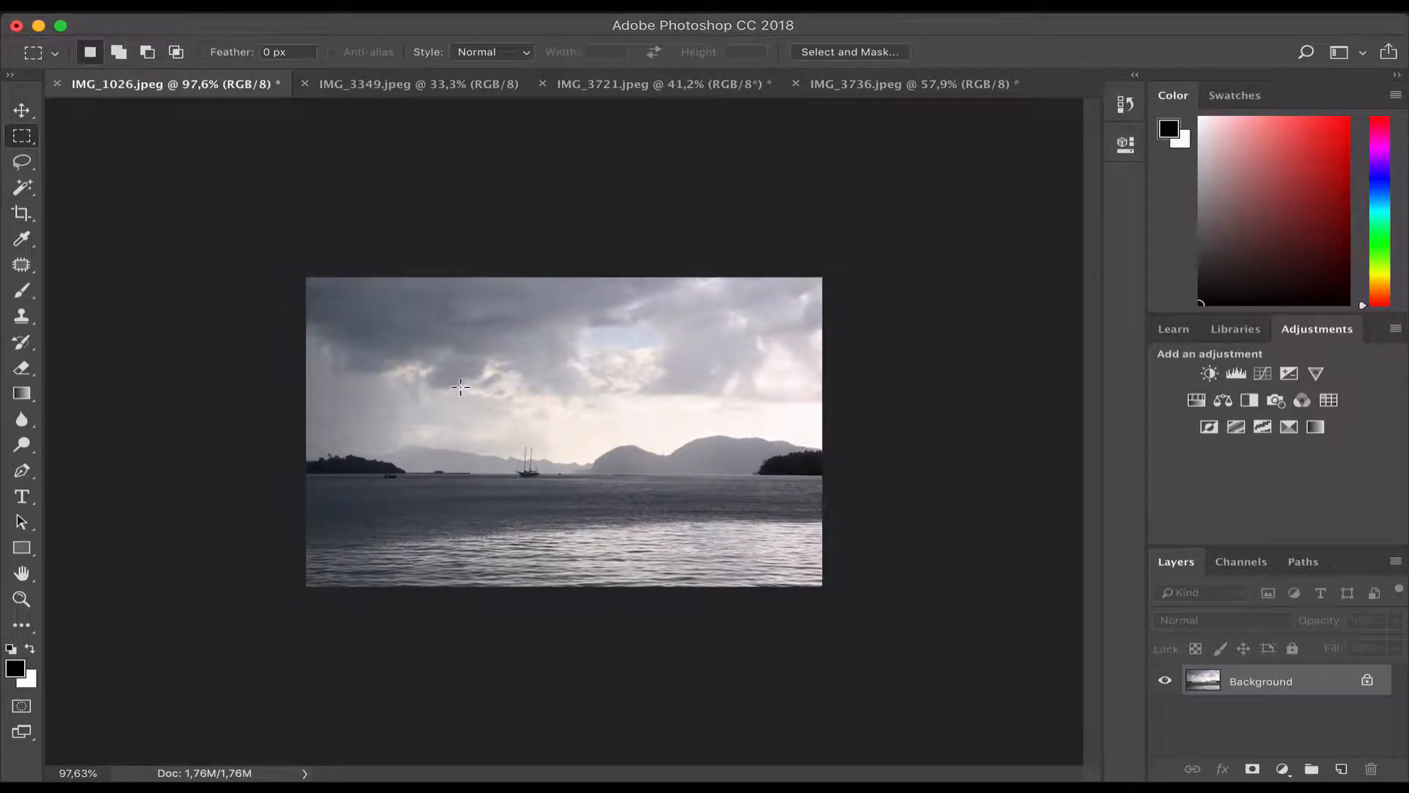
key(super+z)
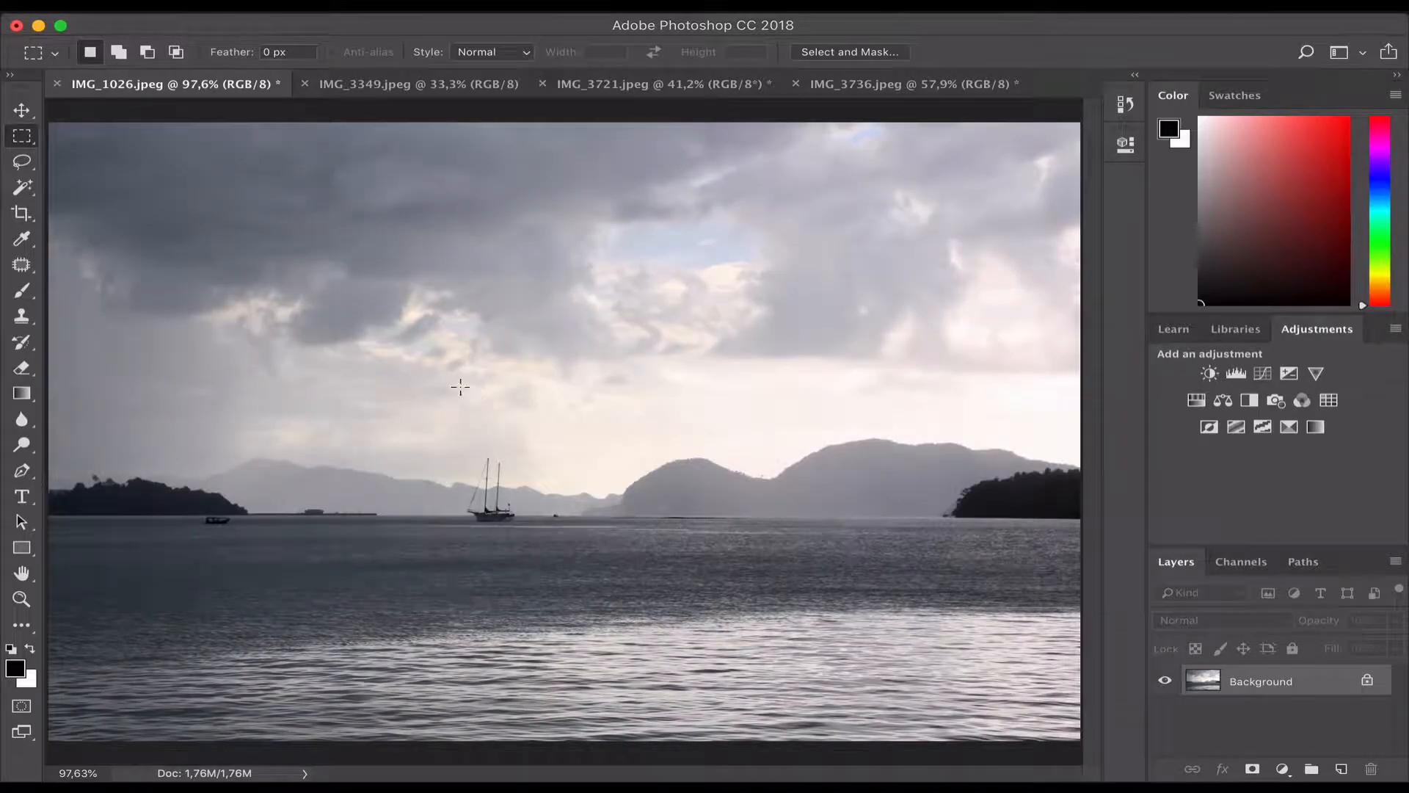
scroll(460, 387, down, 3)
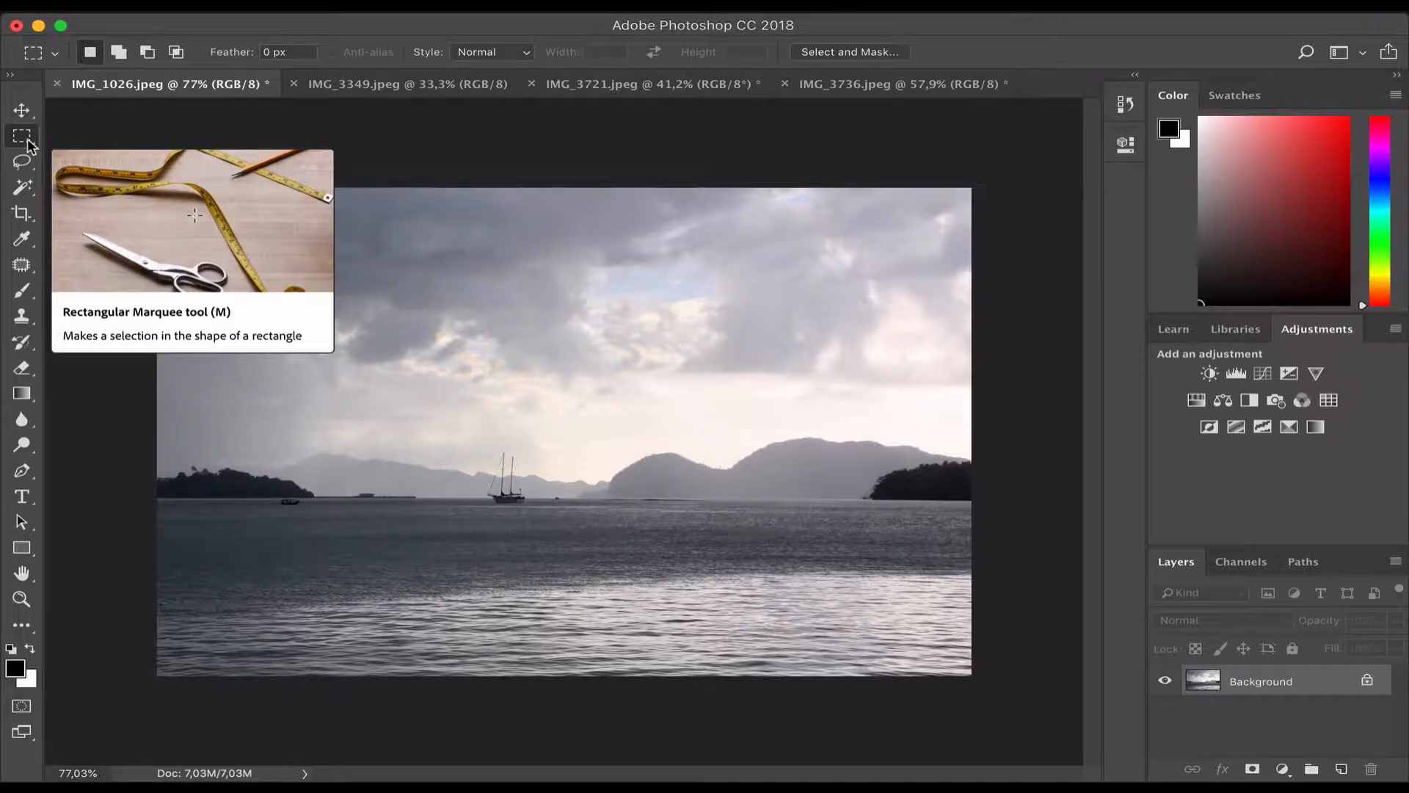
Step: Crop the photo to a rectangular selection around the sailing boat and the central hills
drag(323, 358, 798, 612)
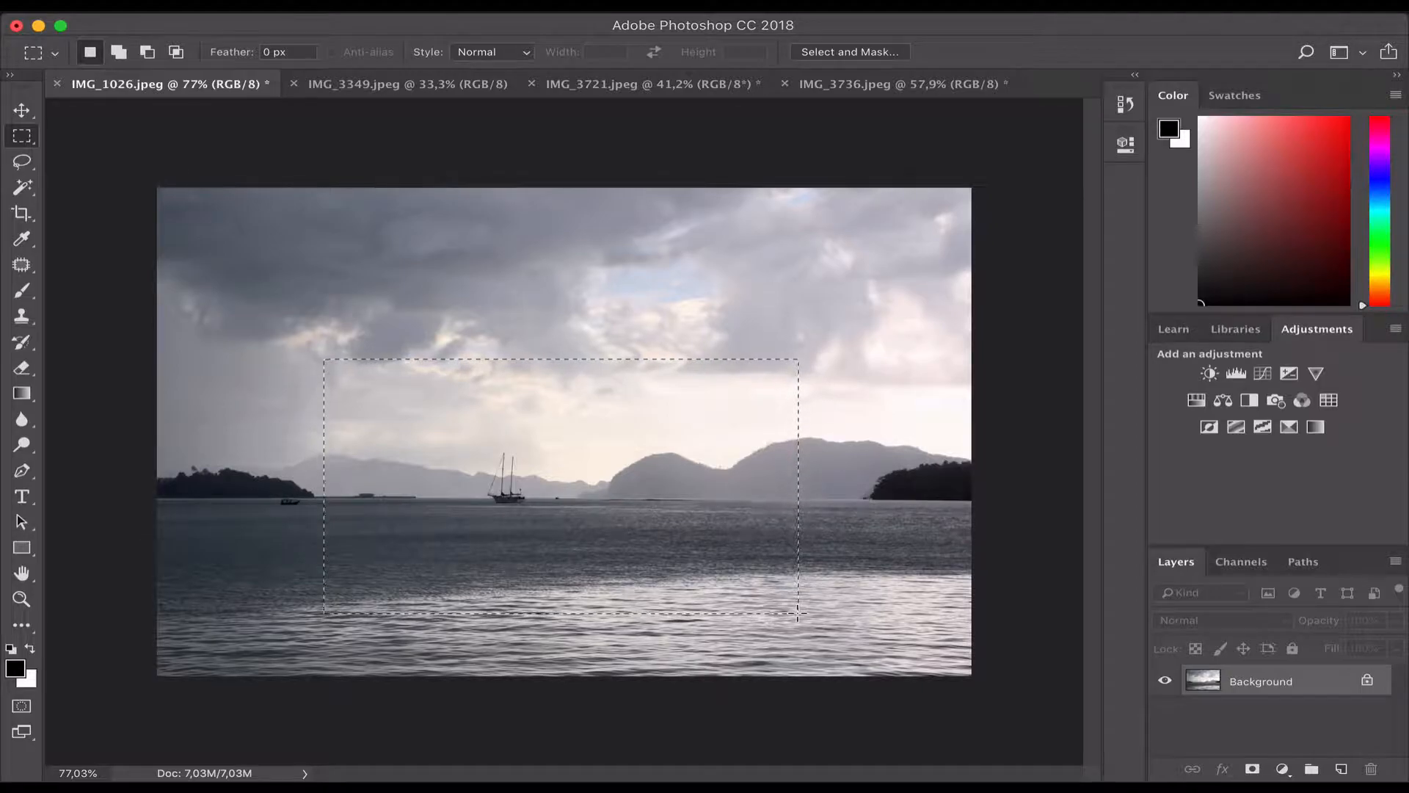
click(303, 5)
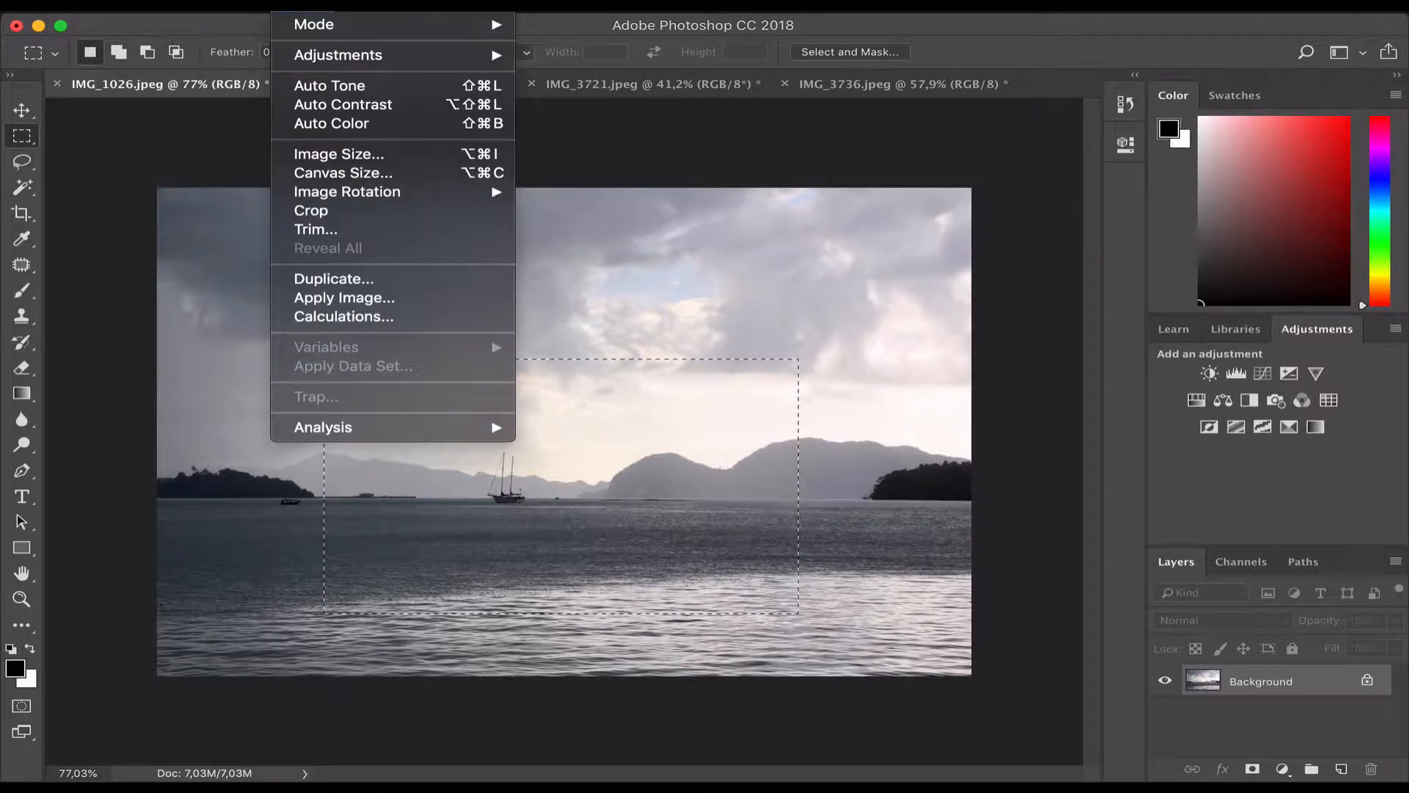
click(372, 212)
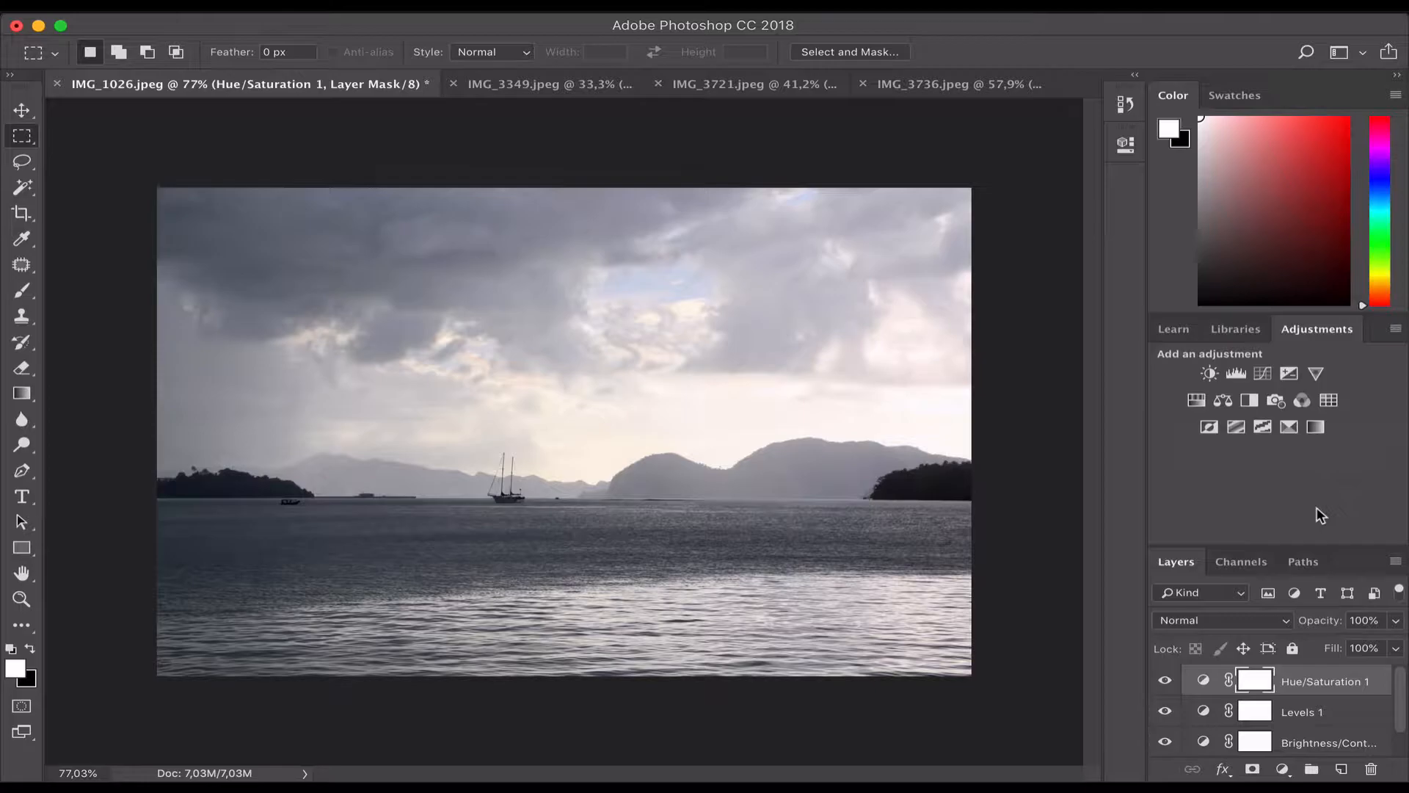
Step: Add a Brightness/Contrast adjustment layer, try out its settings, and set brightness and contrast back to 0
click(1208, 374)
drag(937, 250, 960, 288)
double_click(1059, 267)
text(0)
double_click(1063, 230)
text(0)
click(1063, 136)
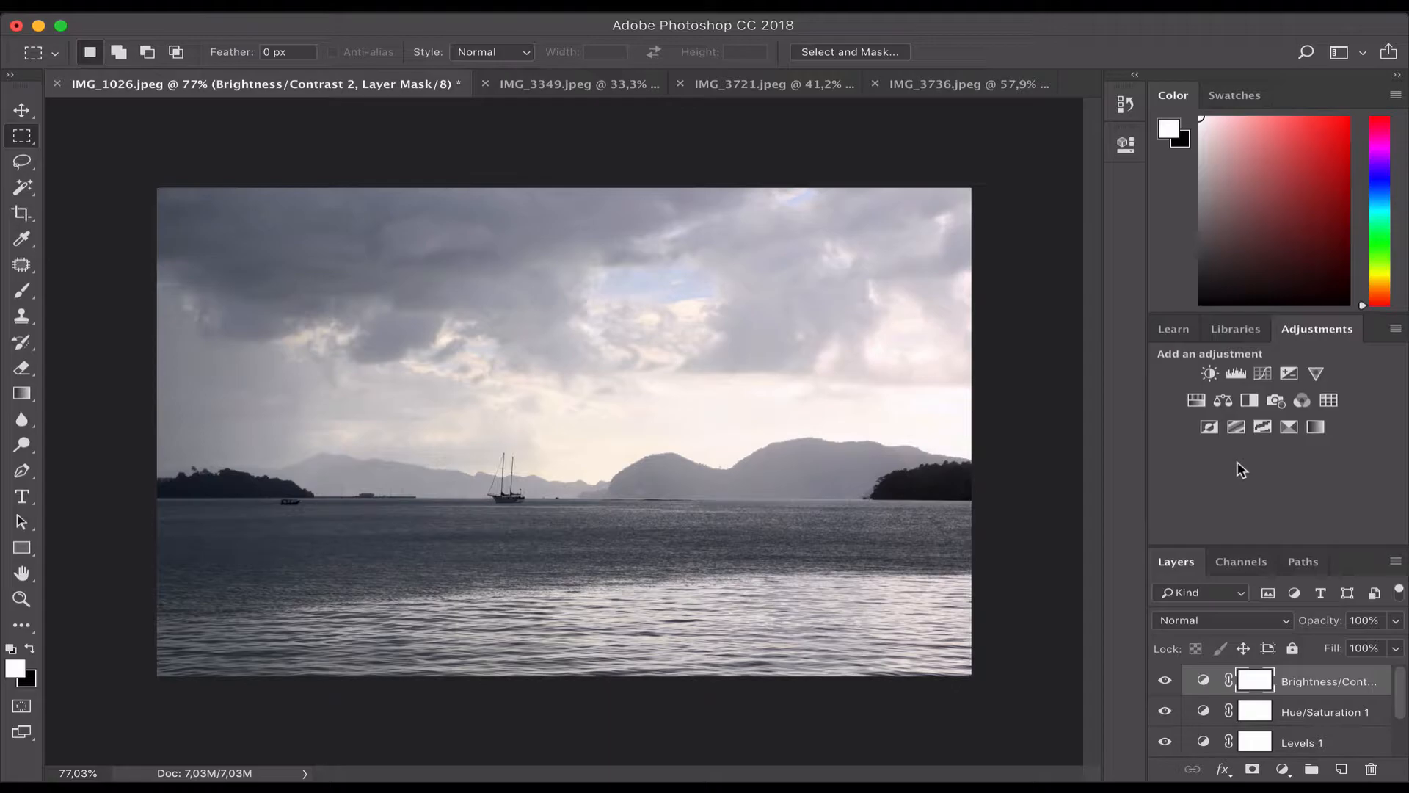
Step: Add a Curves adjustment layer, pull the RGB curve's midtones down to darken the photo, and undo the curve change
click(1262, 373)
mouse_move(975, 328)
mouse_down()
mouse_move(990, 352)
mouse_move(950, 325)
mouse_move(987, 340)
mouse_up()
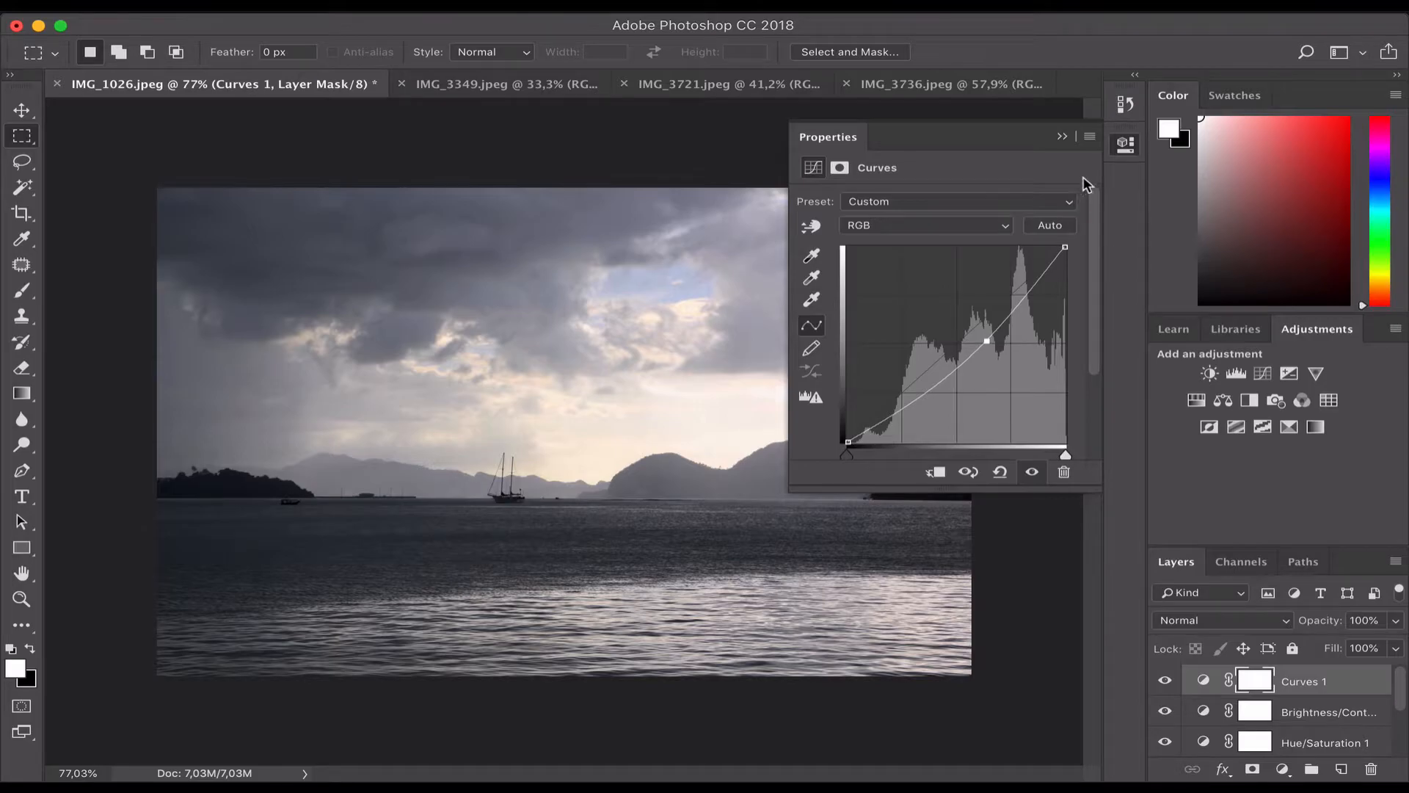
click(1062, 136)
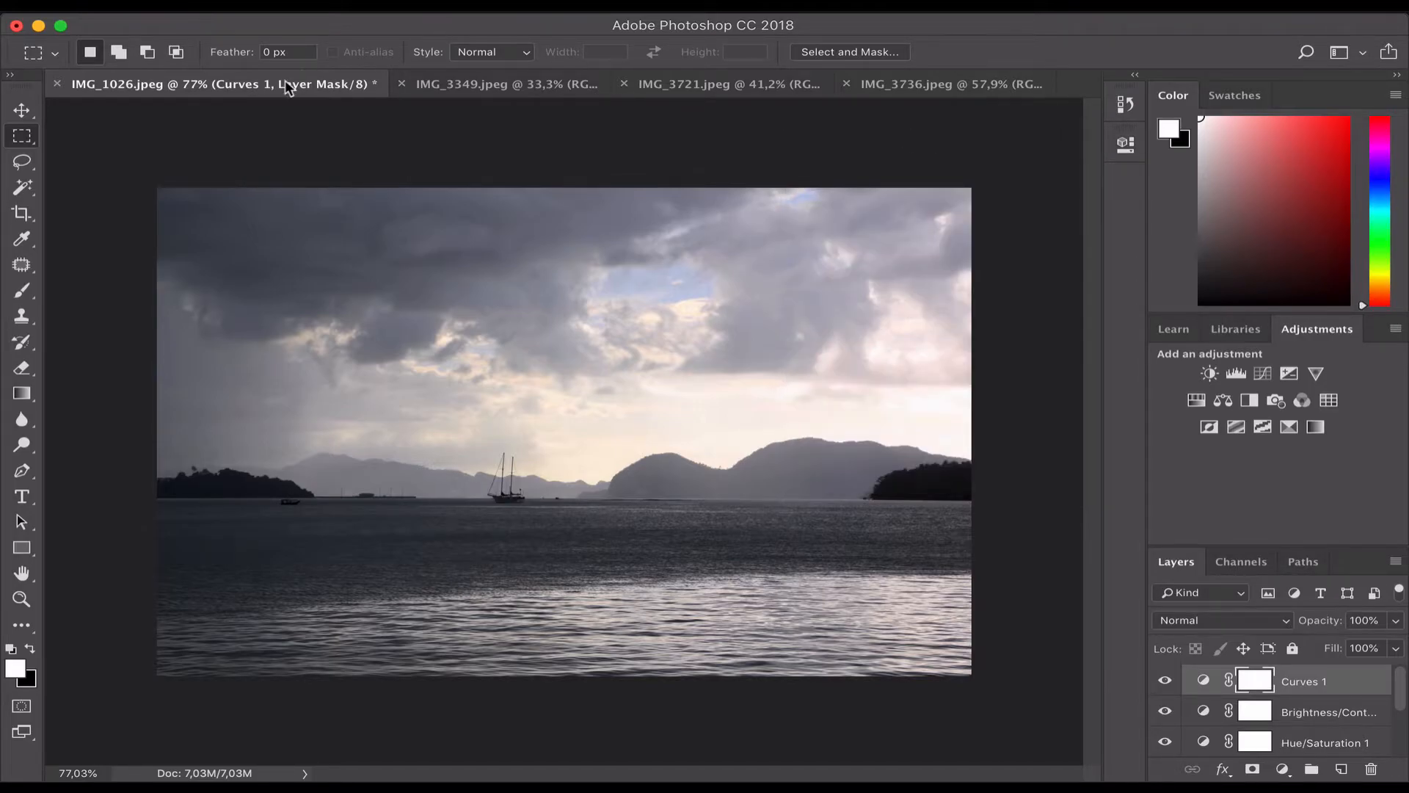
key(super+z)
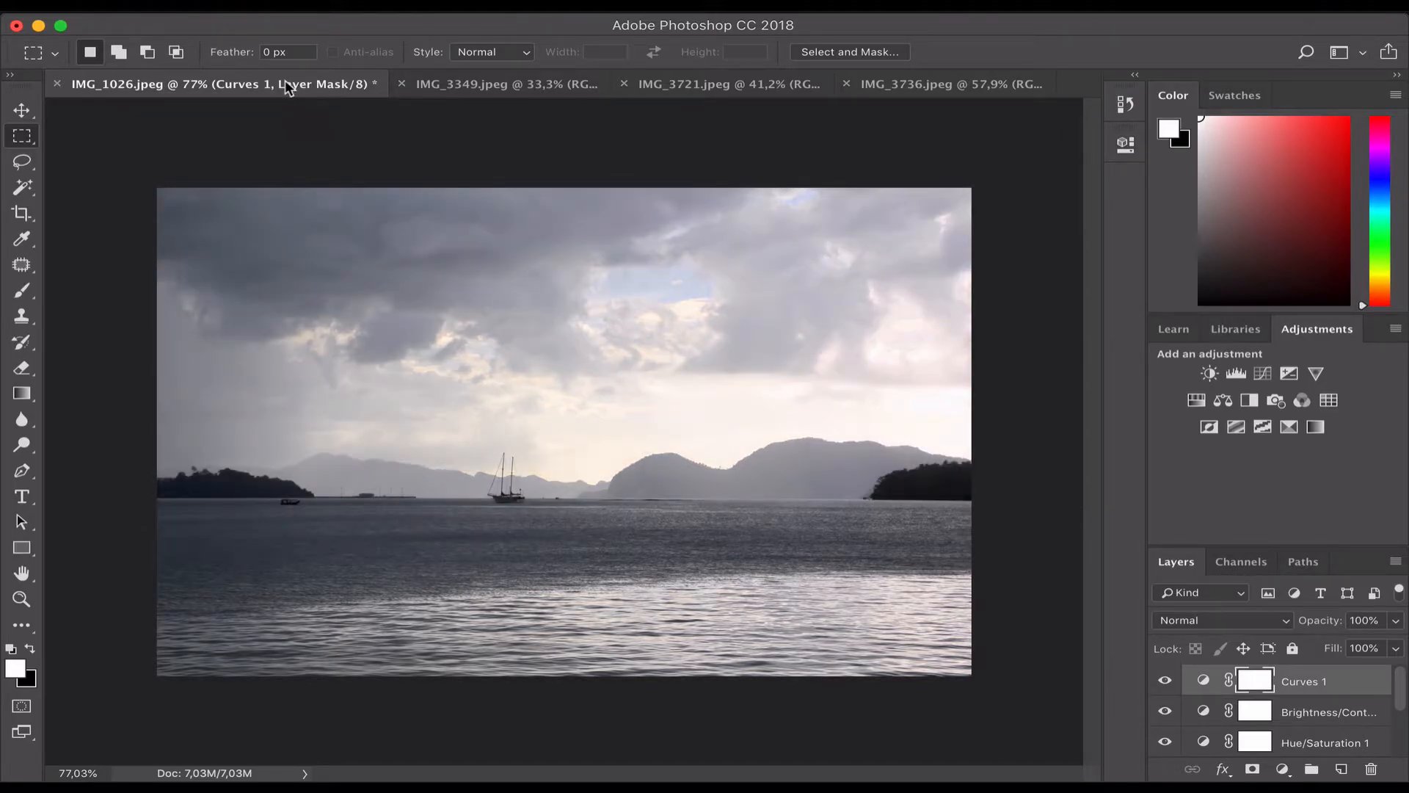